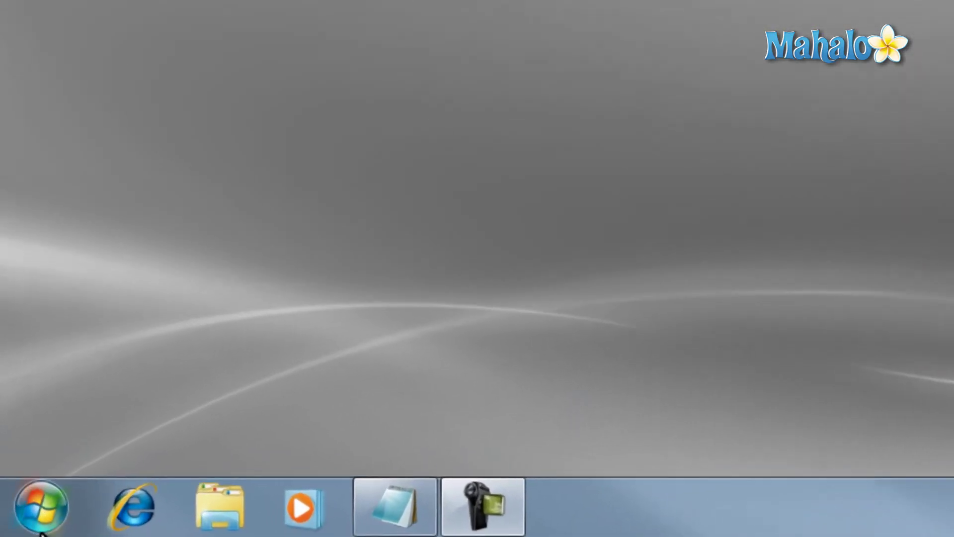
# Step: Open Backup and Restore from Control Panel's System and Security section
pyautogui.click(15, 524)
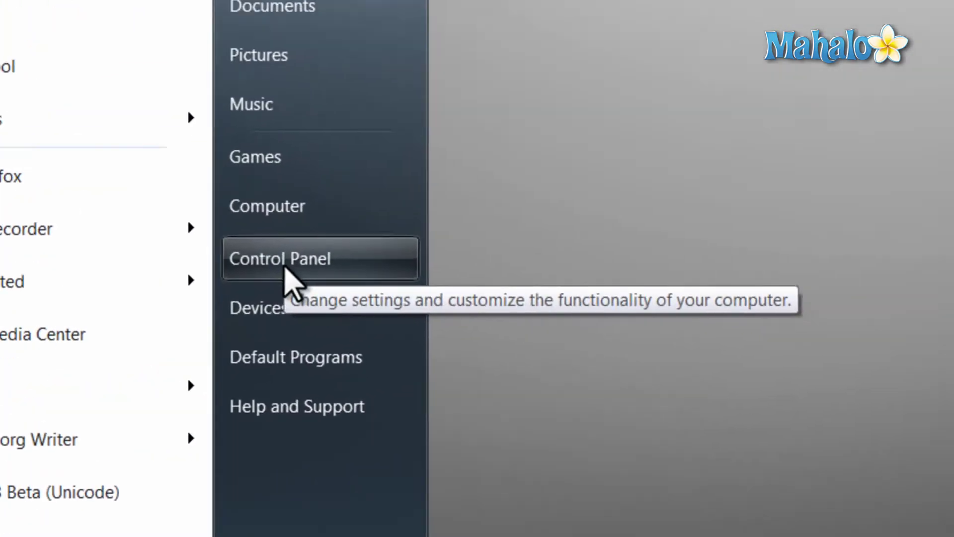
pyautogui.click(289, 273)
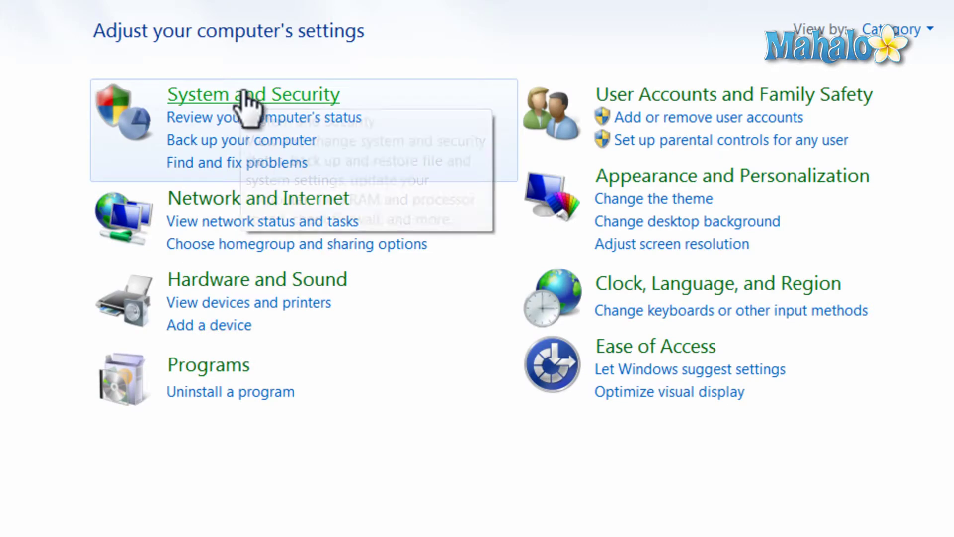
pyautogui.click(246, 101)
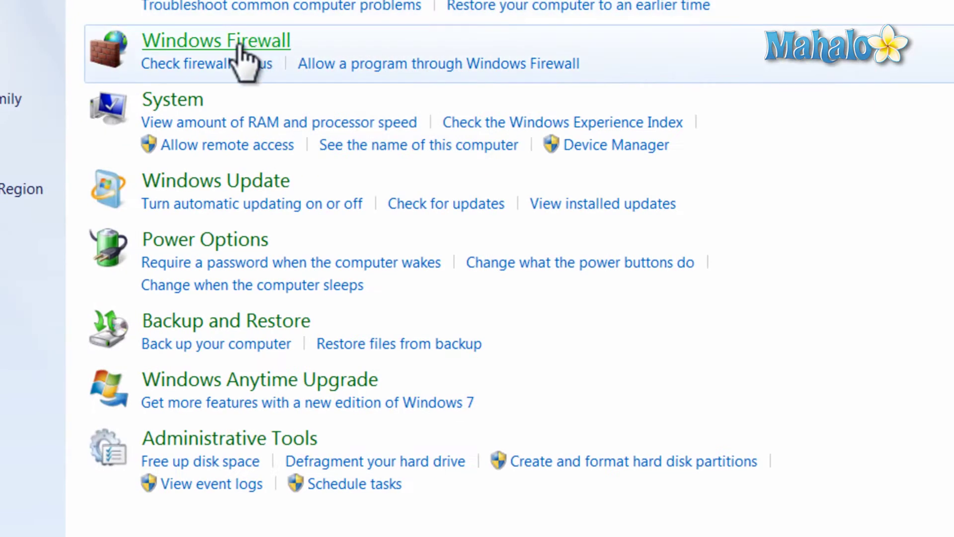
pyautogui.click(223, 326)
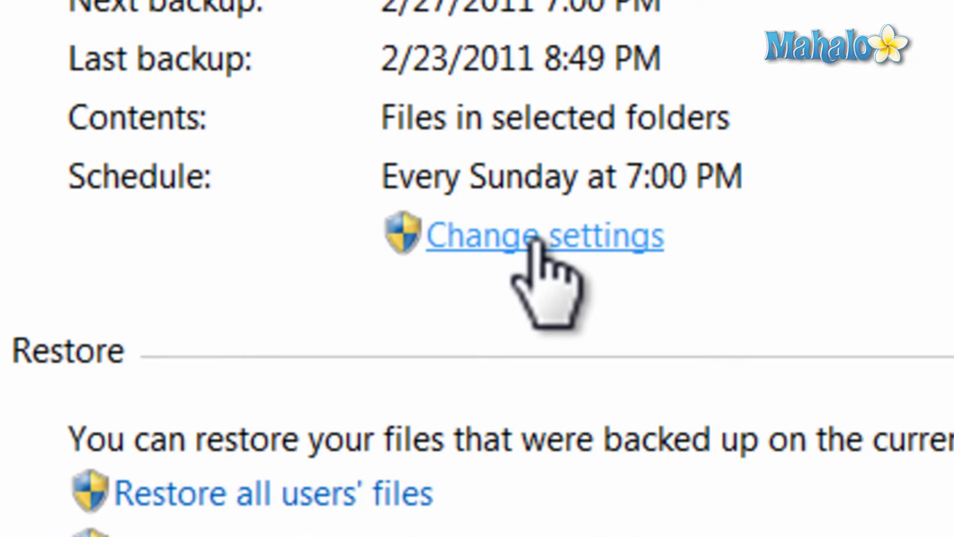
# Step: Change backup settings to use Removable Disk (I:) as the destination
pyautogui.click(536, 239)
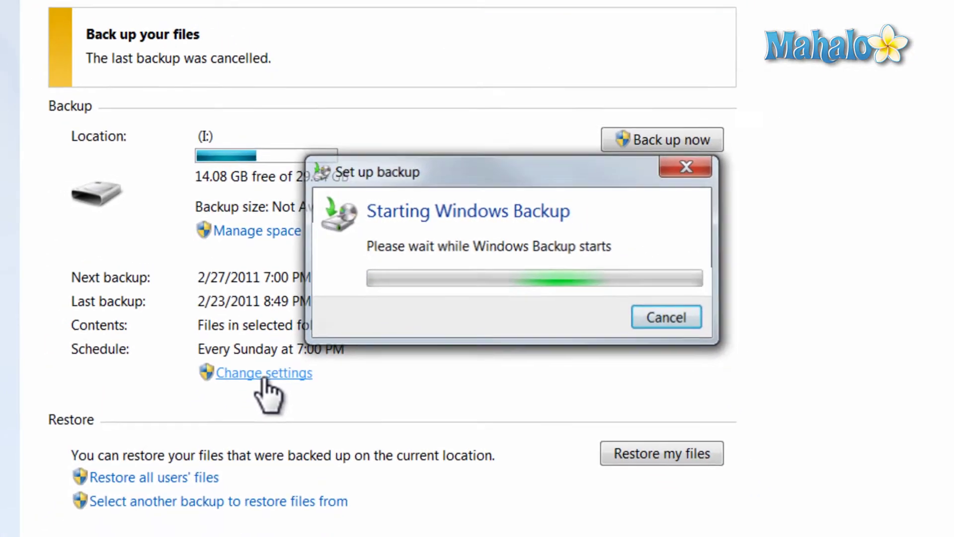
pyautogui.click(323, 218)
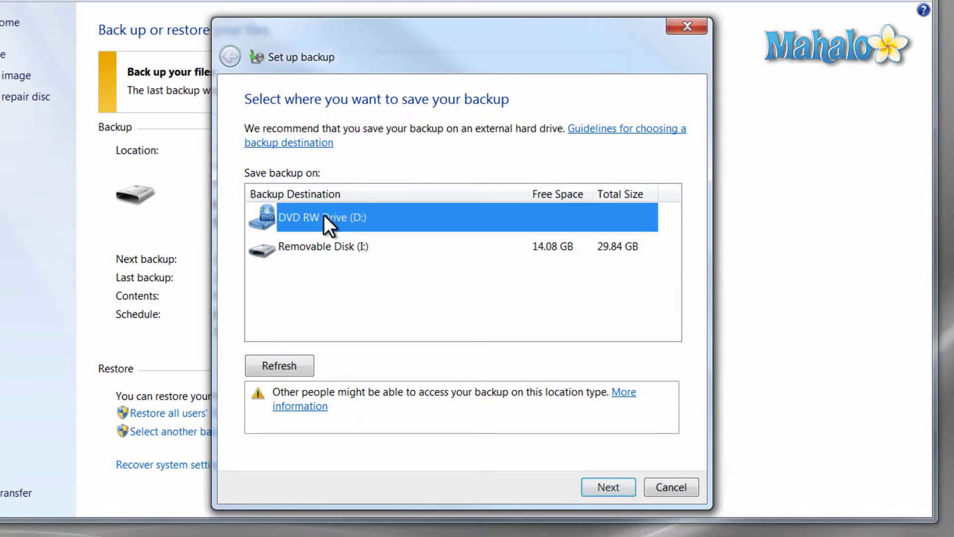
pyautogui.click(313, 250)
pyautogui.click(321, 217)
pyautogui.click(323, 251)
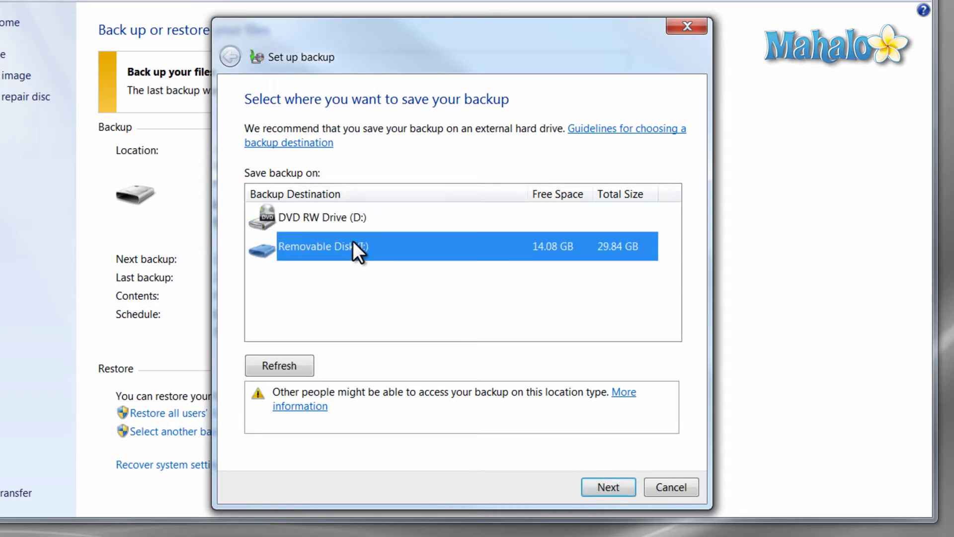
pyautogui.click(605, 488)
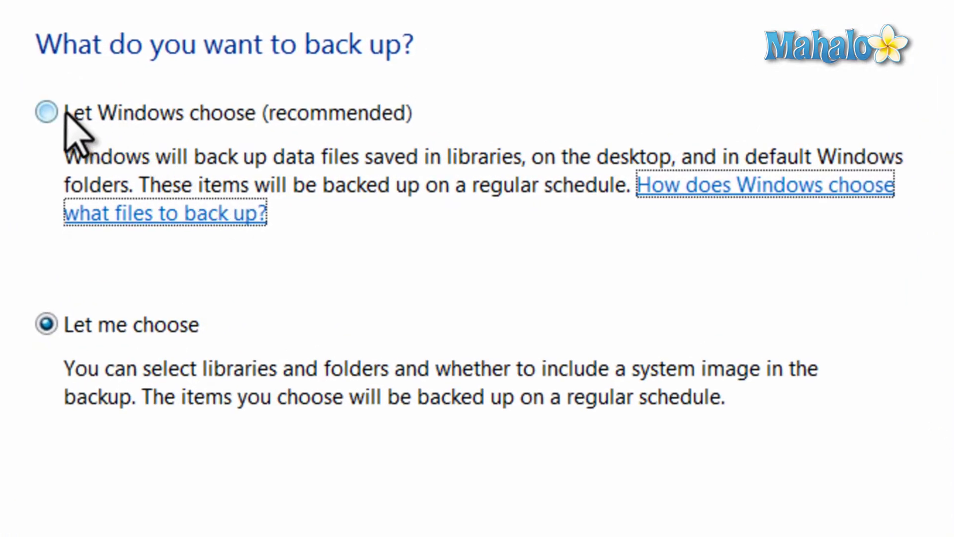
# Step: Choose backup items manually, include only the Pictures folder, and reach the review
pyautogui.click(187, 126)
pyautogui.click(52, 332)
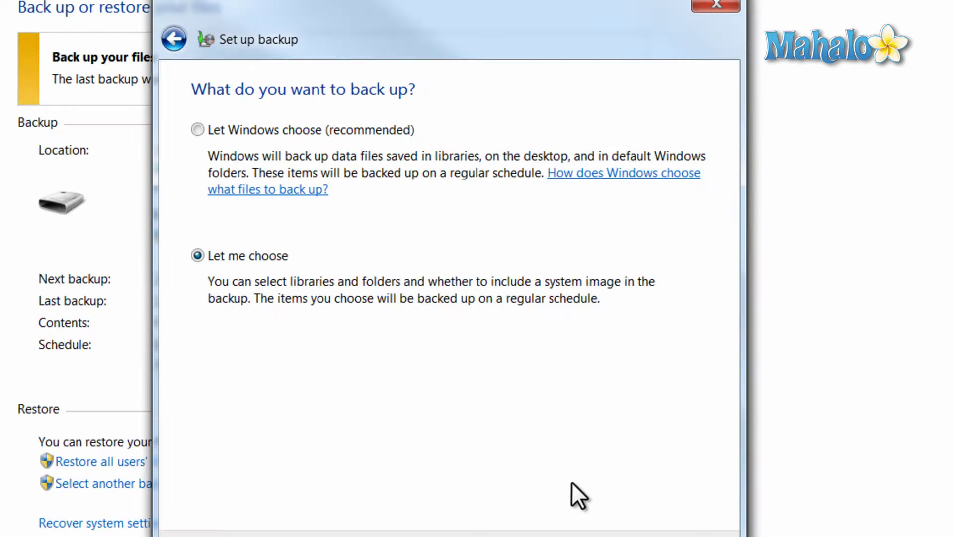
pyautogui.click(600, 504)
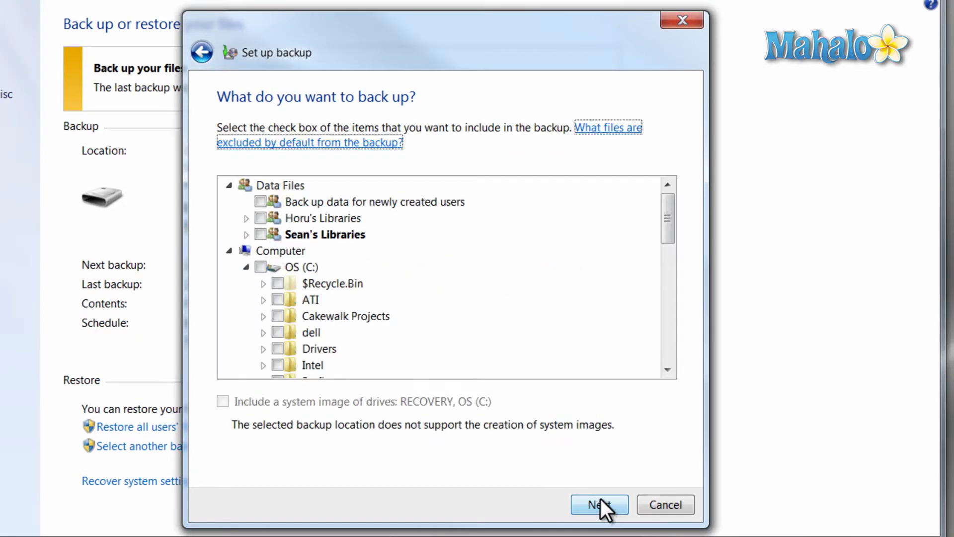
pyautogui.moveTo(669, 216); pyautogui.dragTo(667, 336)
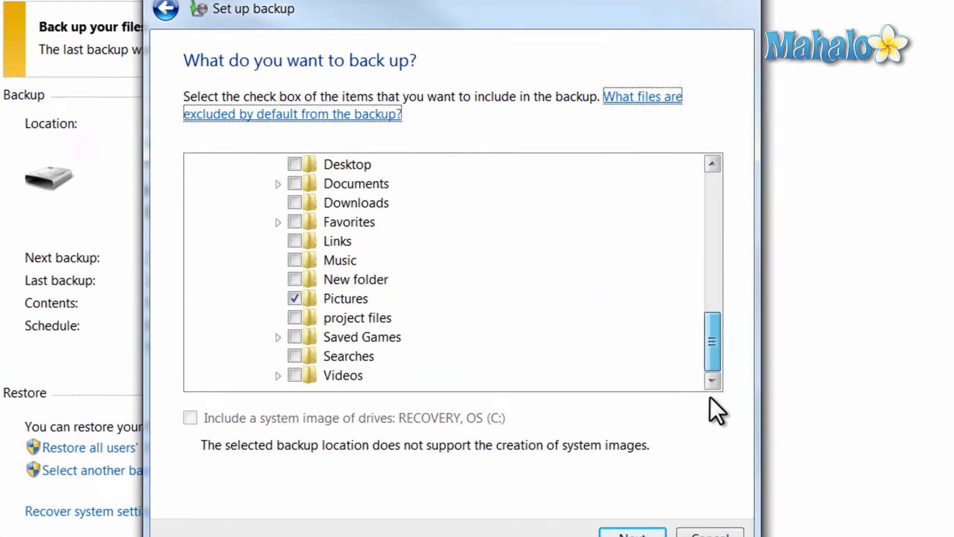
pyautogui.click(353, 299)
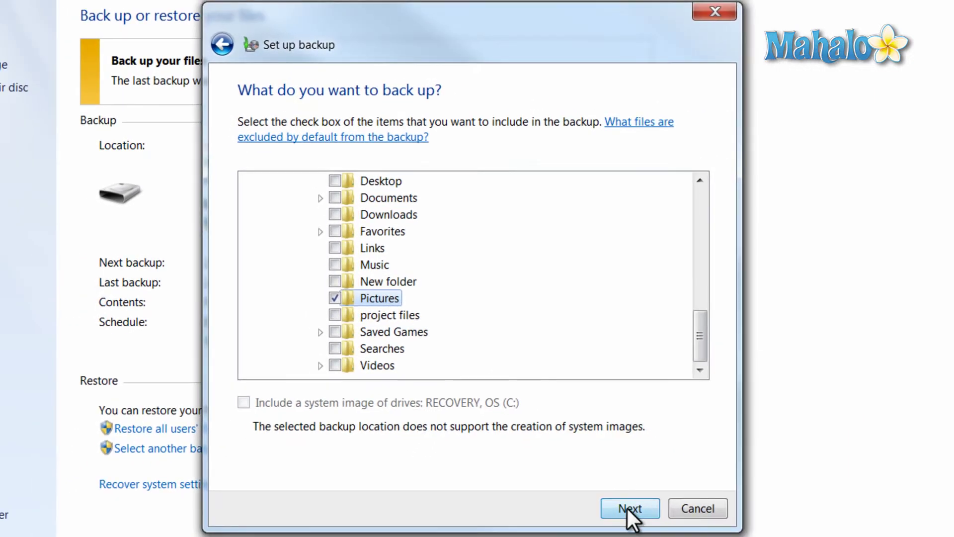
pyautogui.click(628, 507)
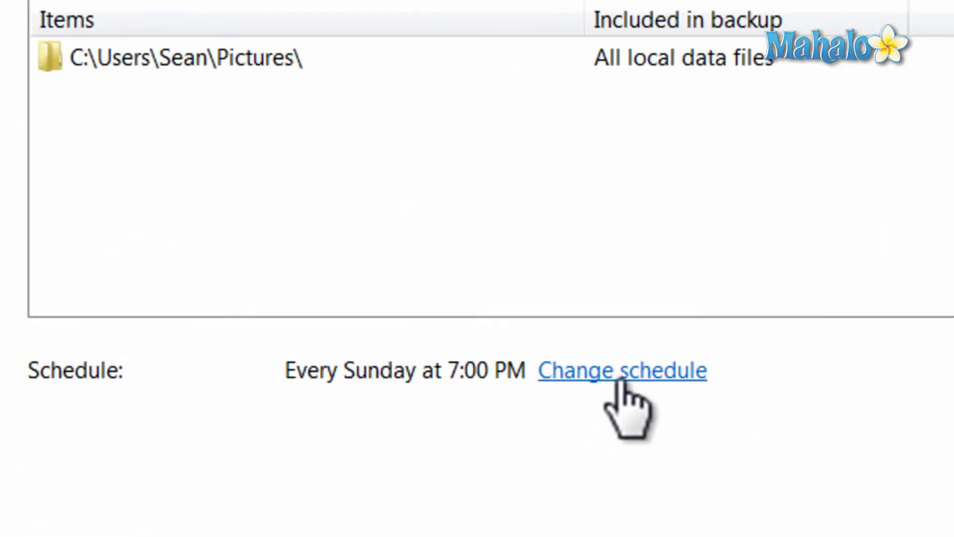
# Step: Keep the schedule at weekly, Sunday, 7:00 PM, then save the backup settings
pyautogui.click(535, 366)
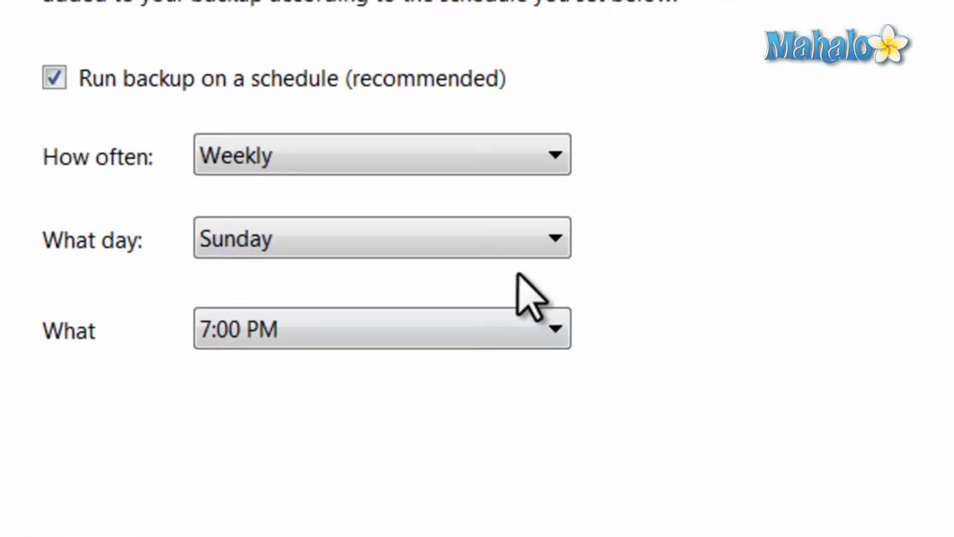
pyautogui.click(468, 164)
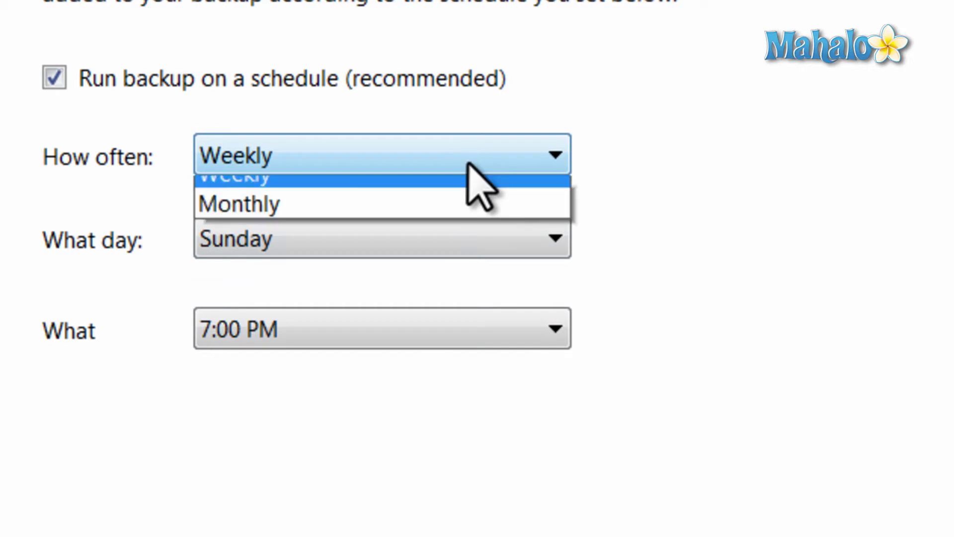
pyautogui.click(687, 179)
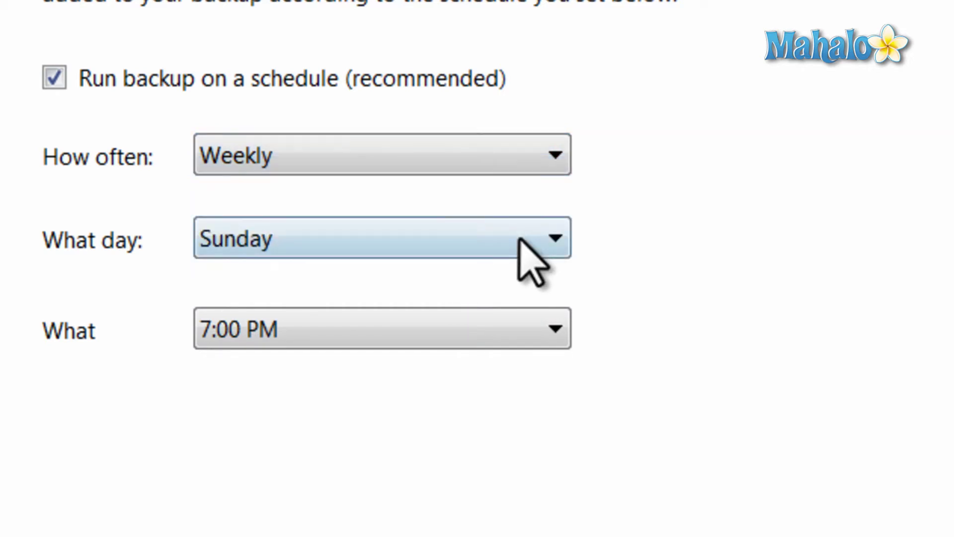
pyautogui.click(522, 240)
pyautogui.click(628, 254)
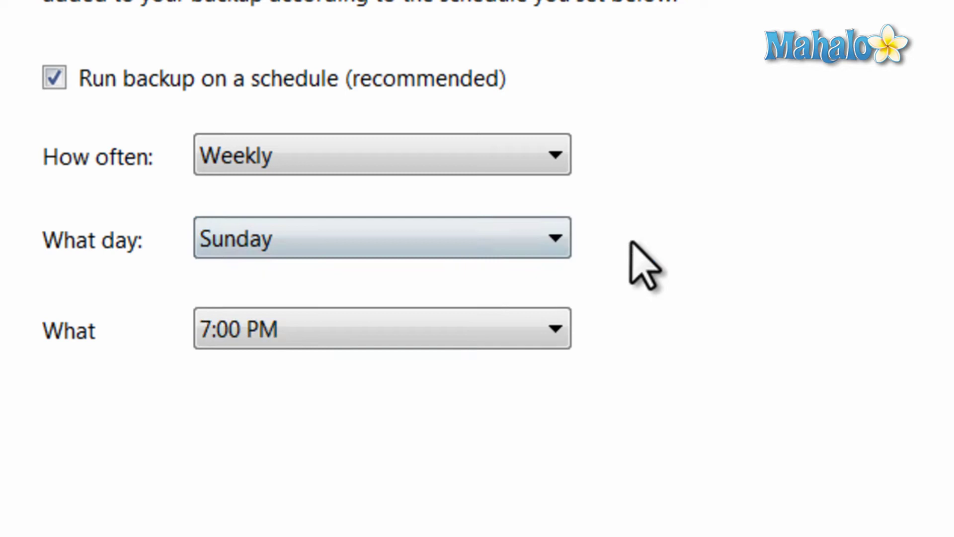
pyautogui.click(505, 333)
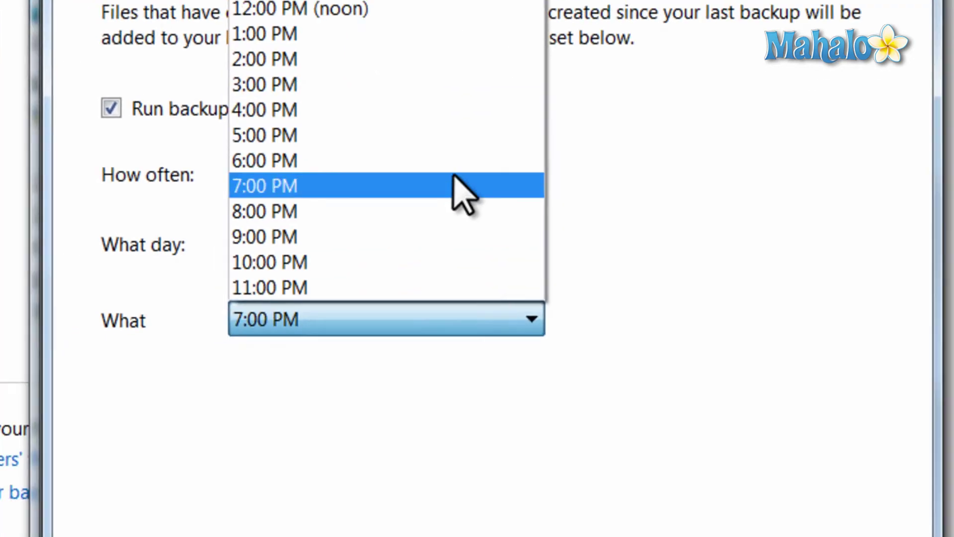
pyautogui.click(457, 186)
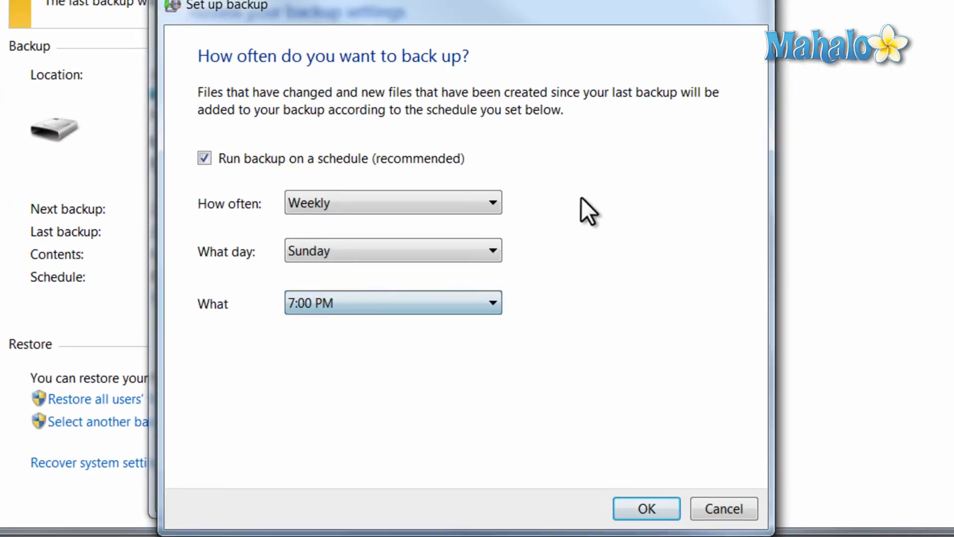
pyautogui.click(704, 499)
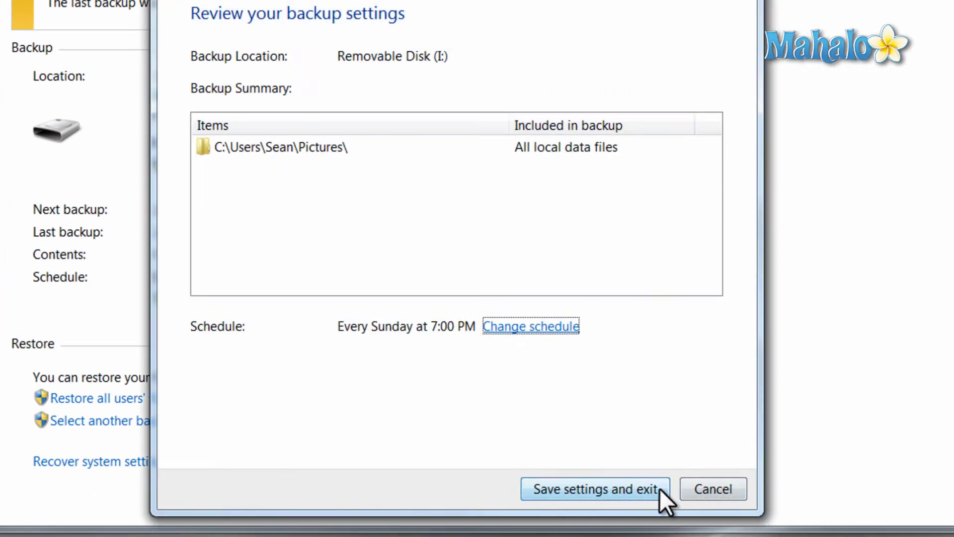
pyautogui.click(657, 489)
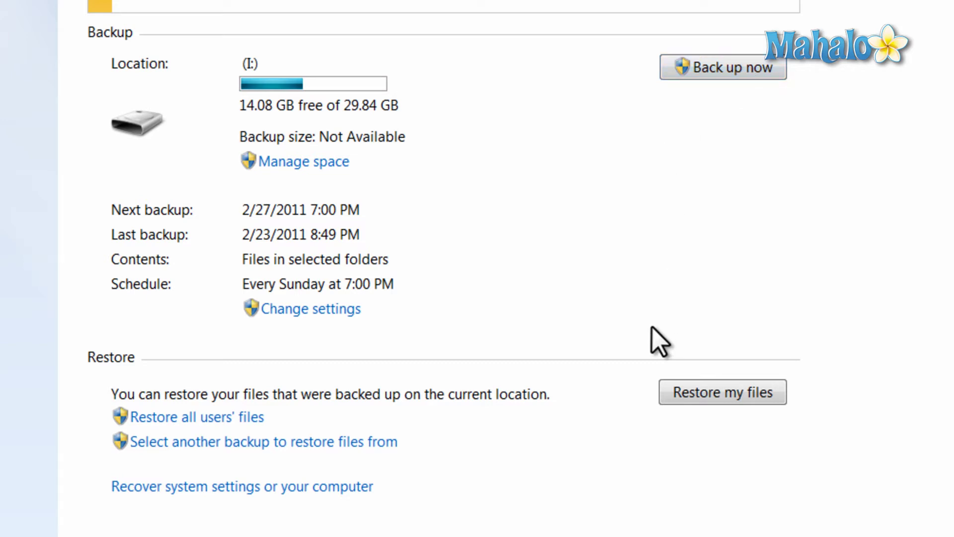
pyautogui.click(722, 396)
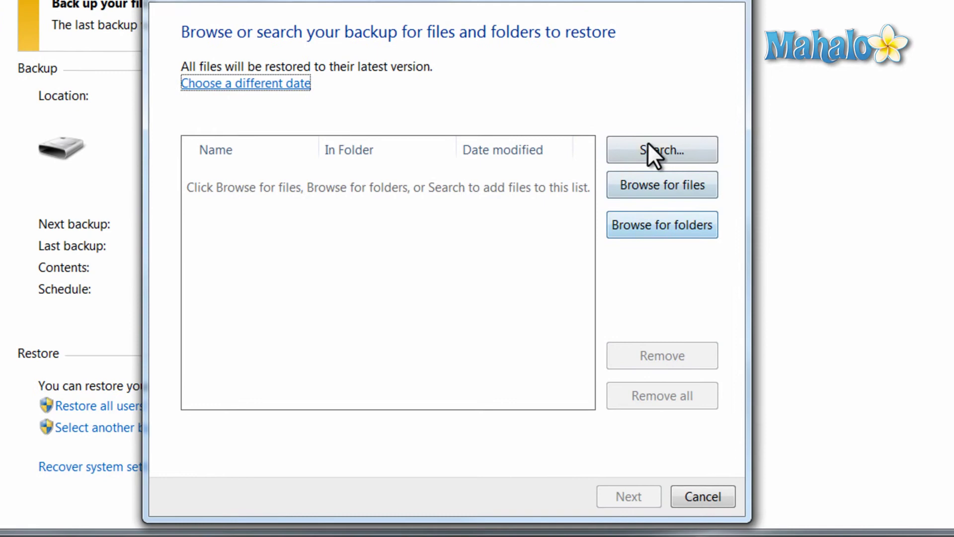
pyautogui.click(660, 225)
pyautogui.click(433, 100)
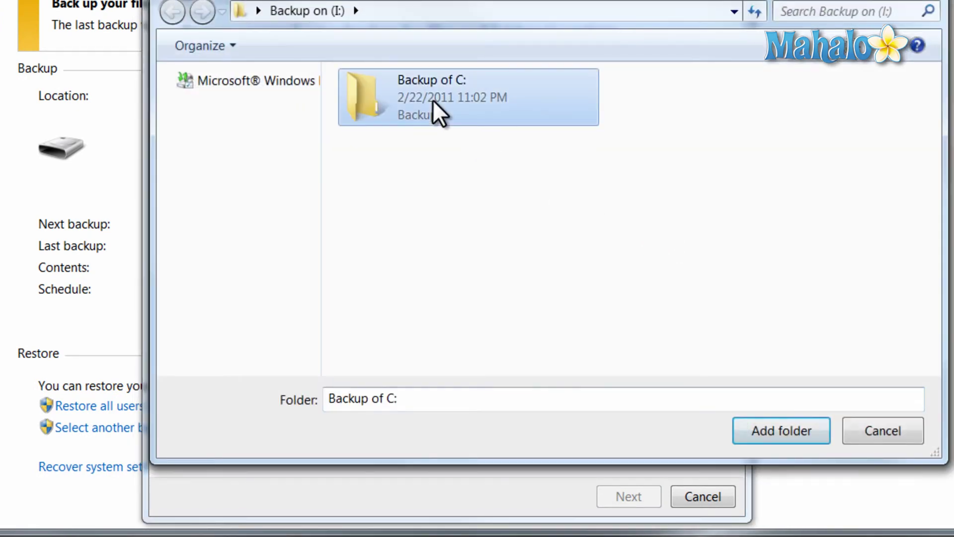
pyautogui.click(768, 431)
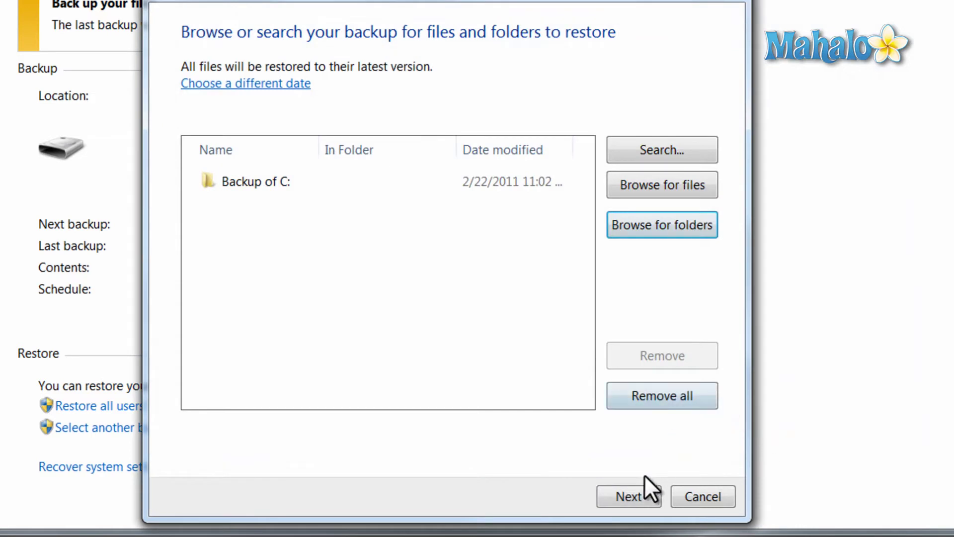
pyautogui.click(630, 496)
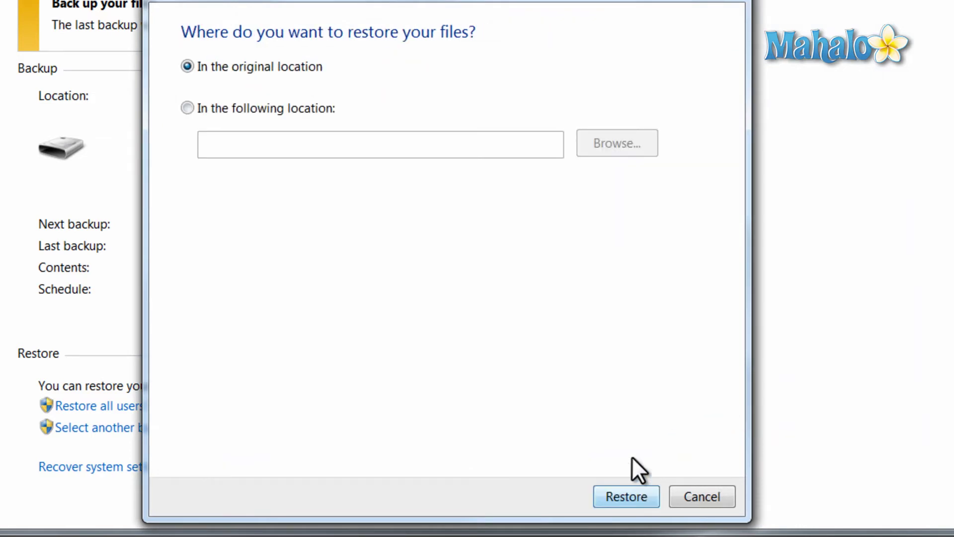
pyautogui.click(189, 108)
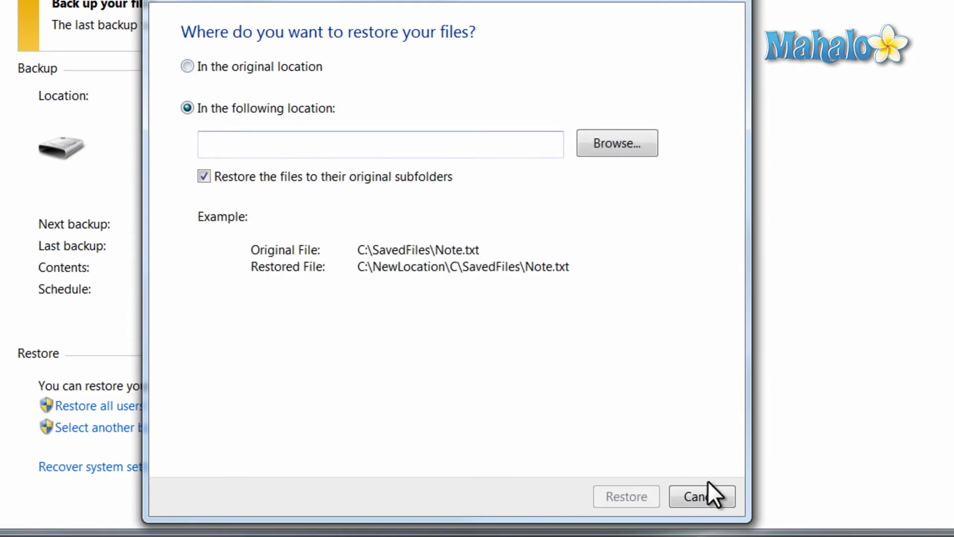
pyautogui.click(709, 498)
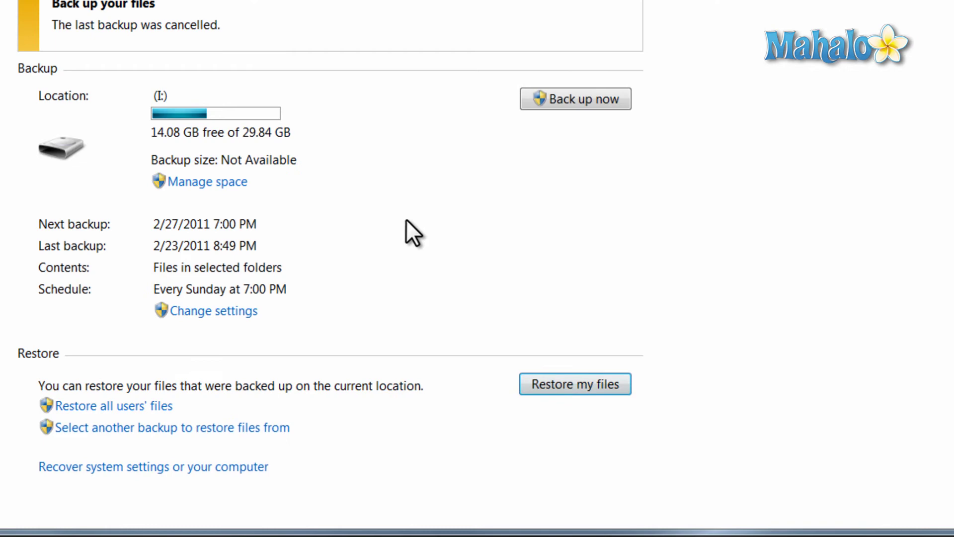